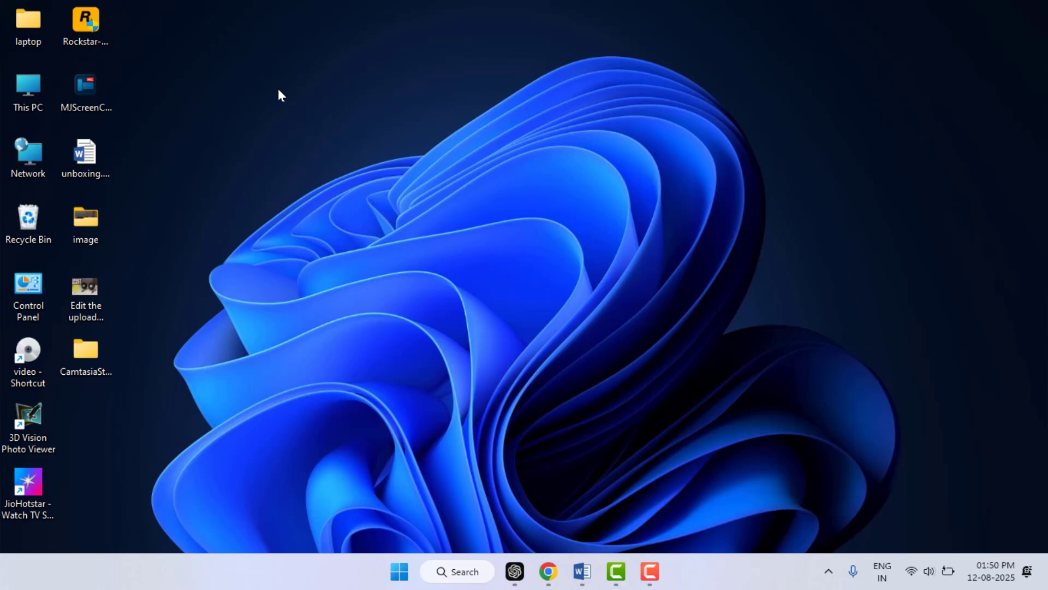
# Show the Start menu's power options with Restart, then dismiss the Start menu
pyautogui.press('super')
pyautogui.click(714, 518)
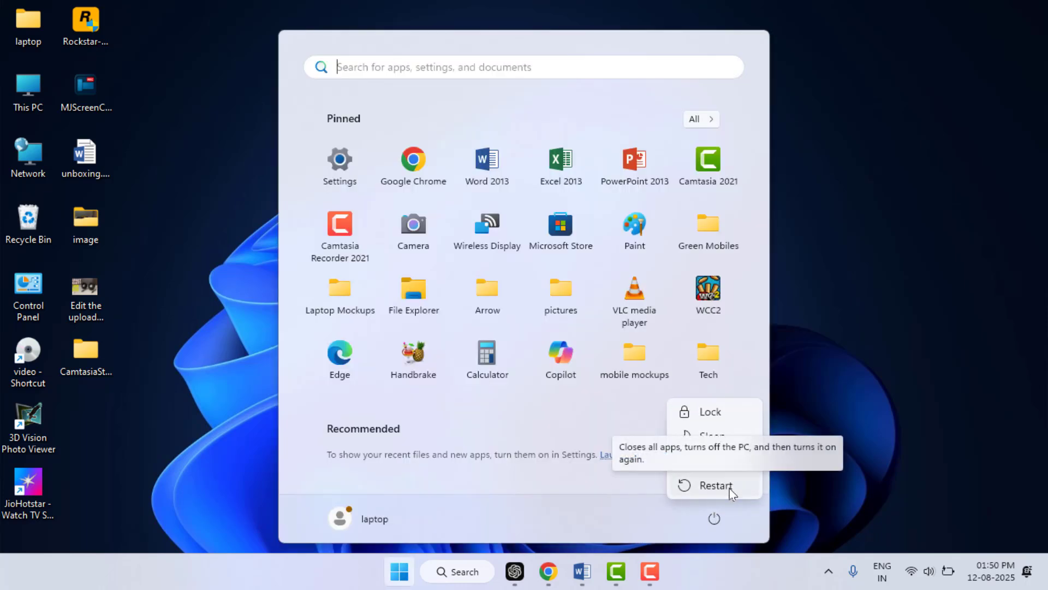
pyautogui.click(729, 488)
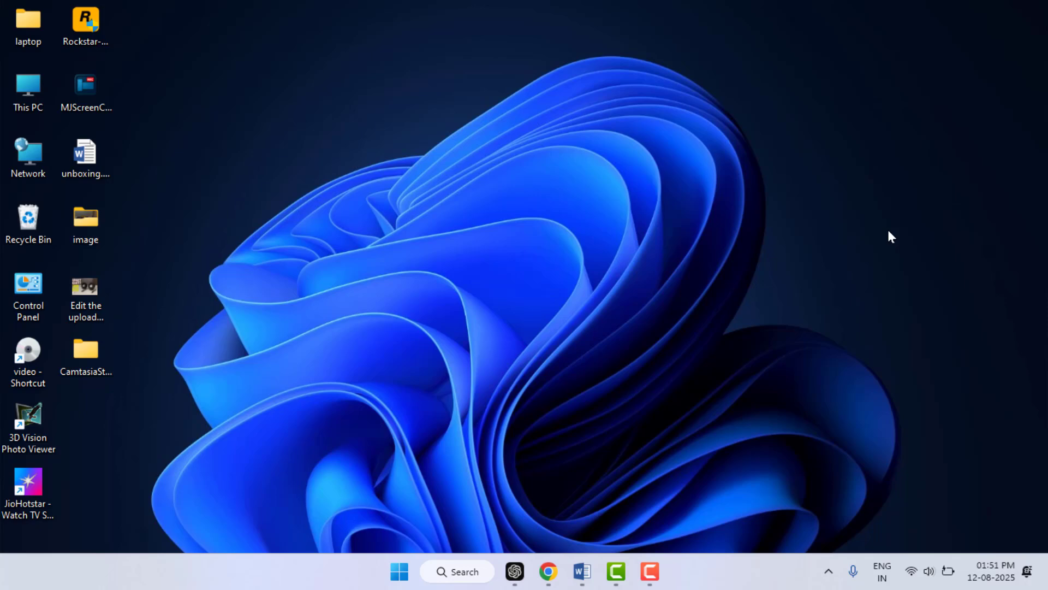
# Launch Command Prompt as administrator and enter sfc /scannow at the prompt
pyautogui.press('super')
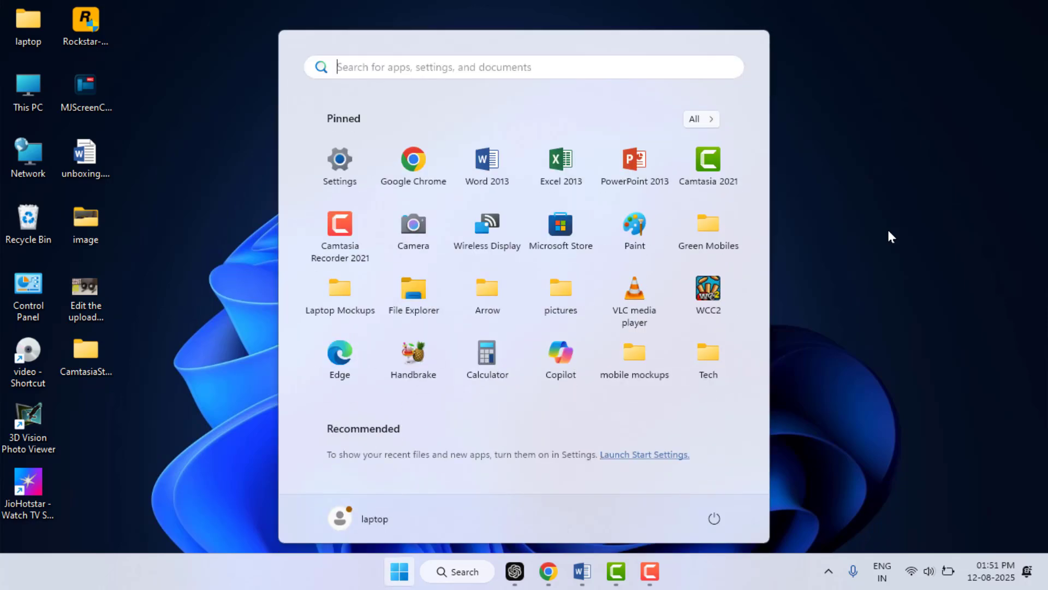
pyautogui.write('cmd')
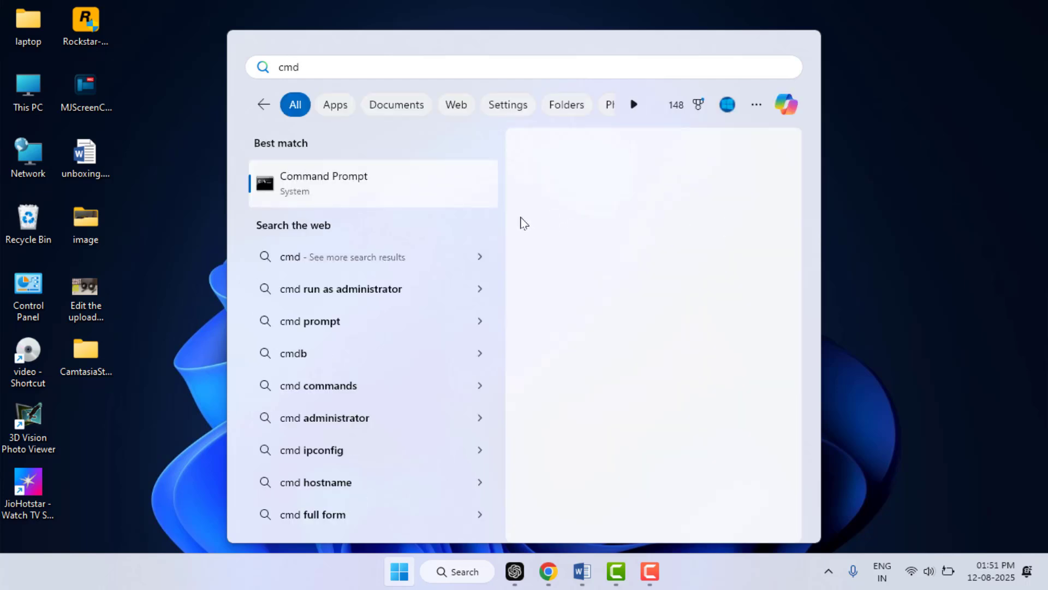
pyautogui.rightClick(423, 206)
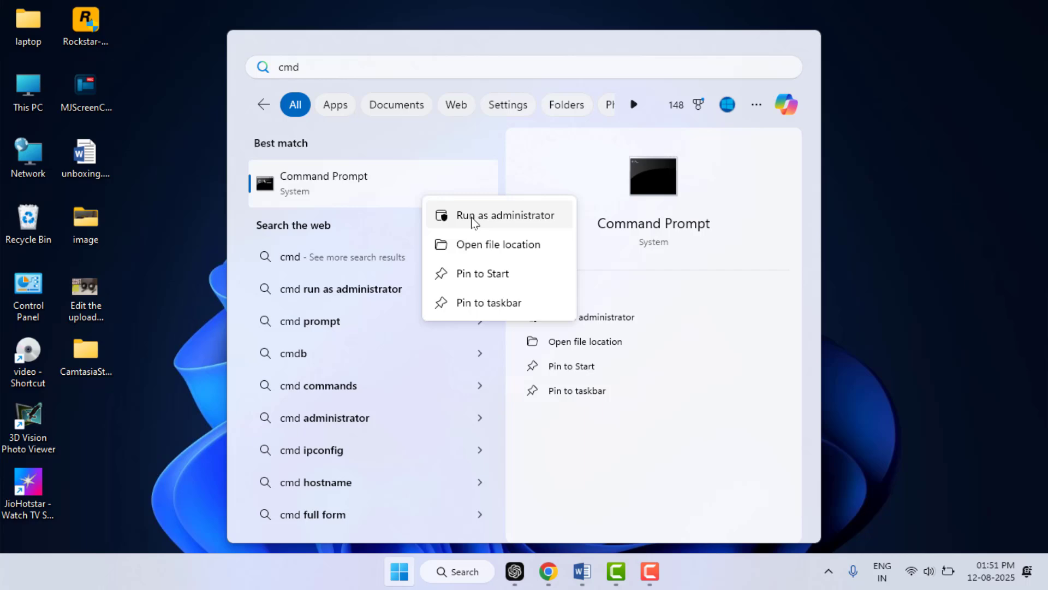
pyautogui.click(485, 215)
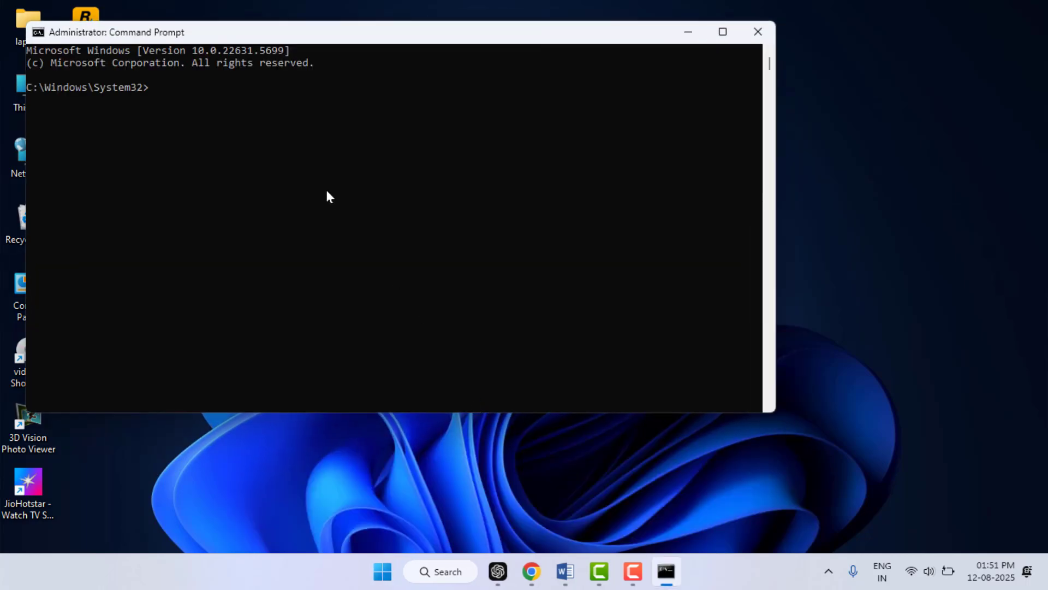
pyautogui.write('s')
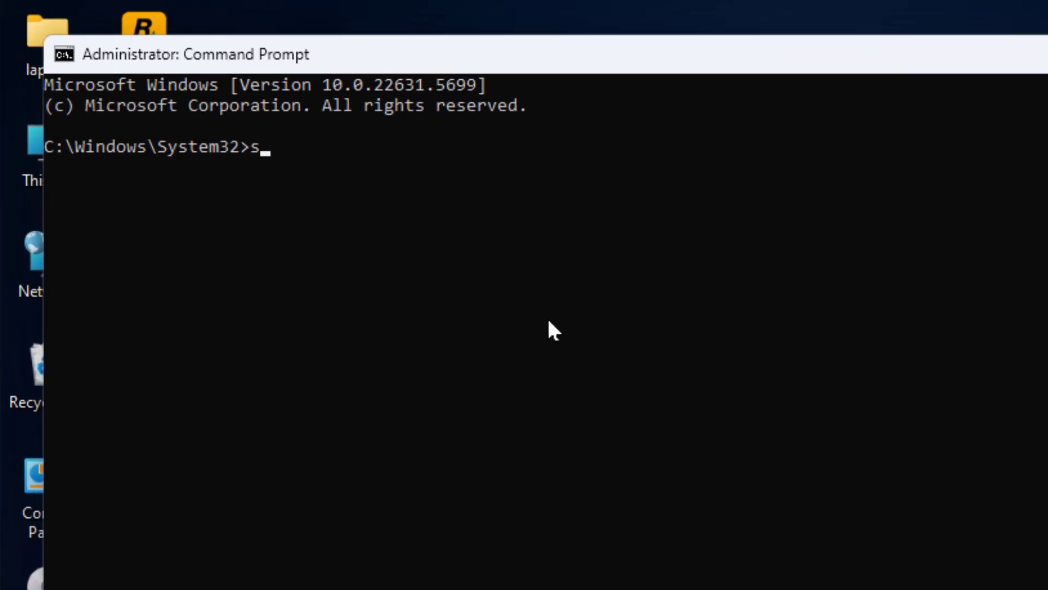
pyautogui.write('fc /scannow')
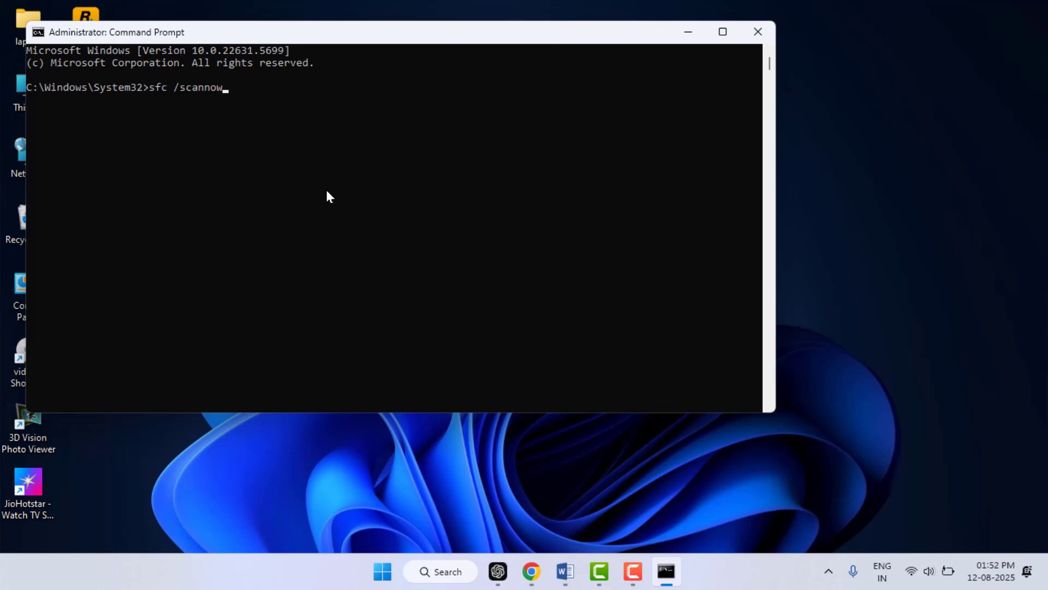
# Close the current Command Prompt and reopen a new one as administrator, approving UAC
pyautogui.click(727, 31)
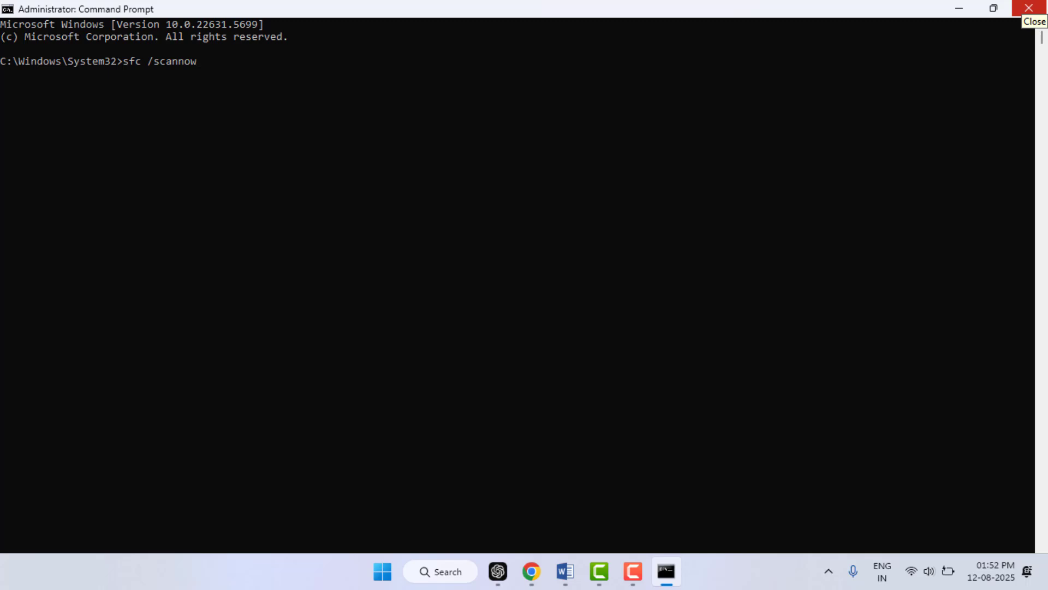
pyautogui.click(1029, 8)
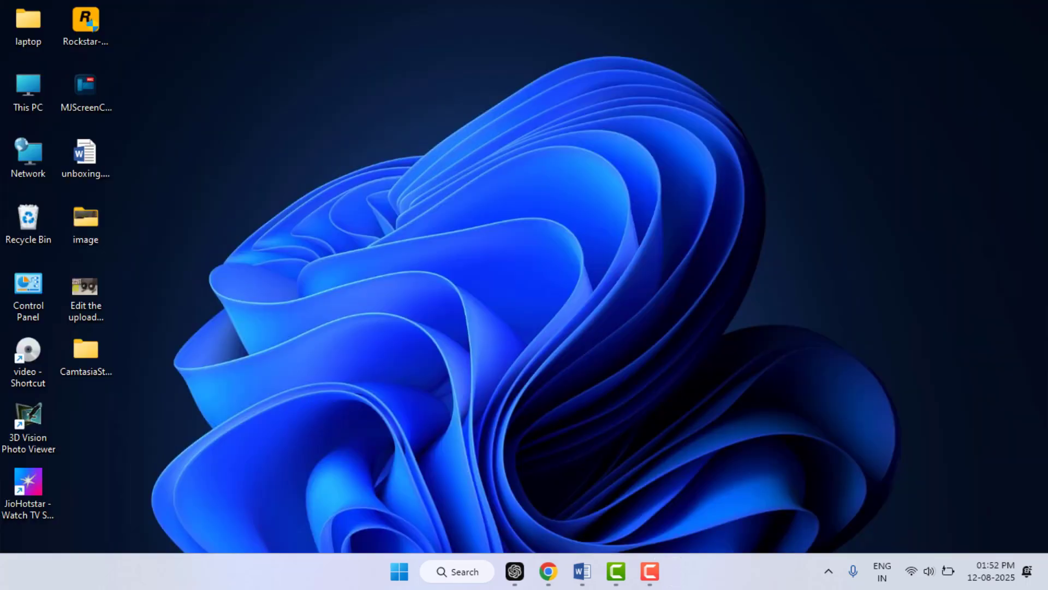
pyautogui.press('super')
pyautogui.write('cmd')
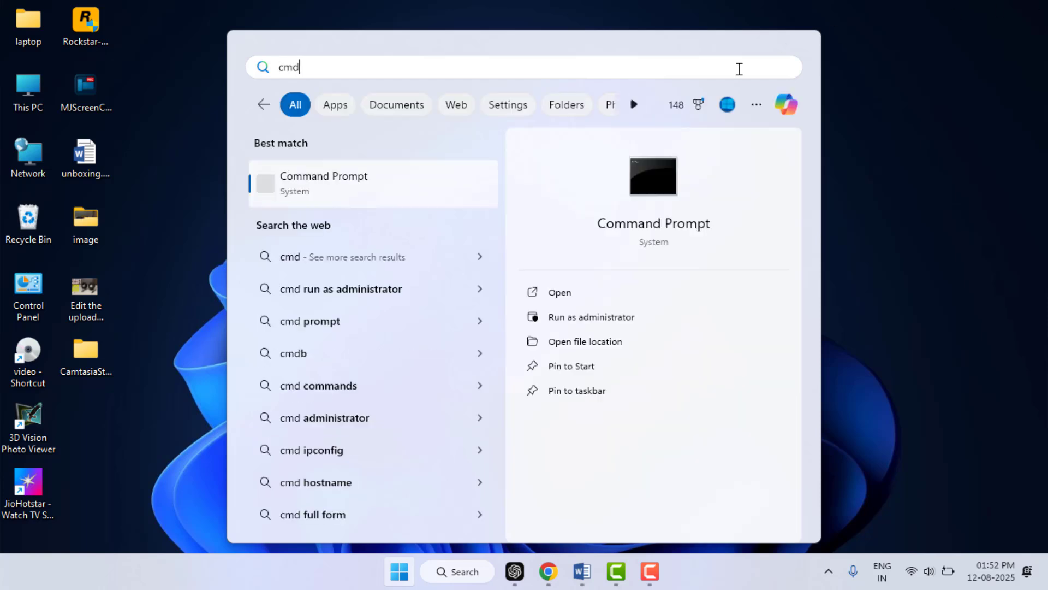
pyautogui.click(610, 322)
pyautogui.hotkey('alt', 'y')
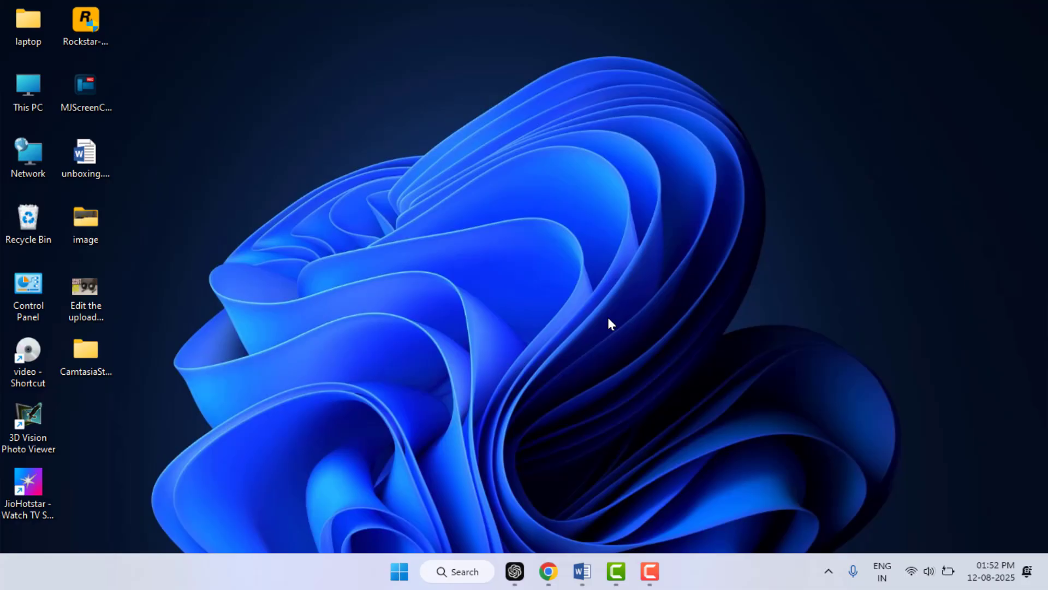
# Run dism /online /cleanup-image /restorehealth to repair the Windows image
pyautogui.write('dism /online /cleanup-image /restorehealth')
pyautogui.press('Return')
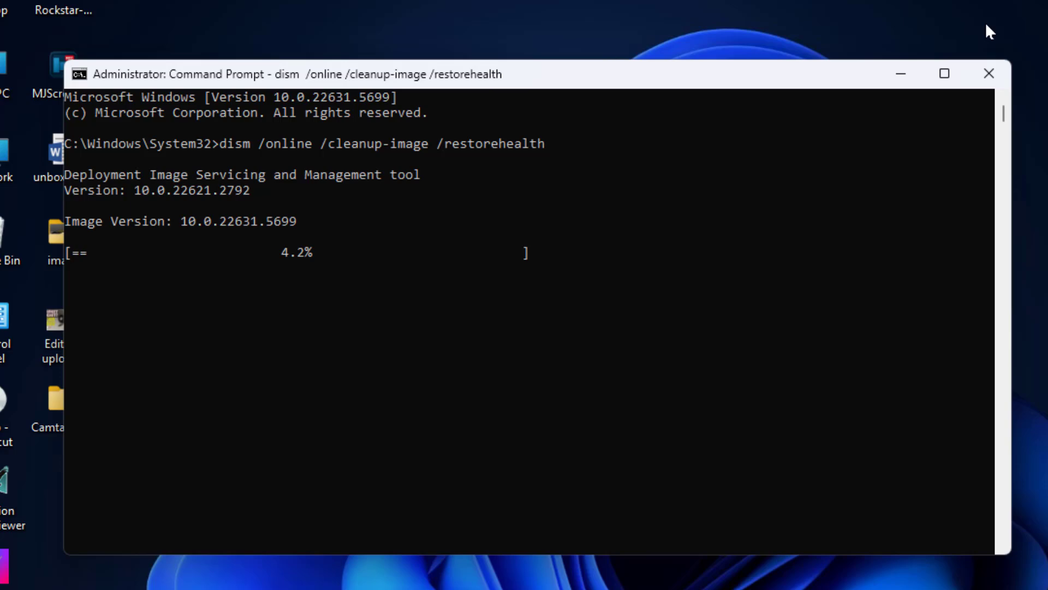
pyautogui.moveTo(953, 79)
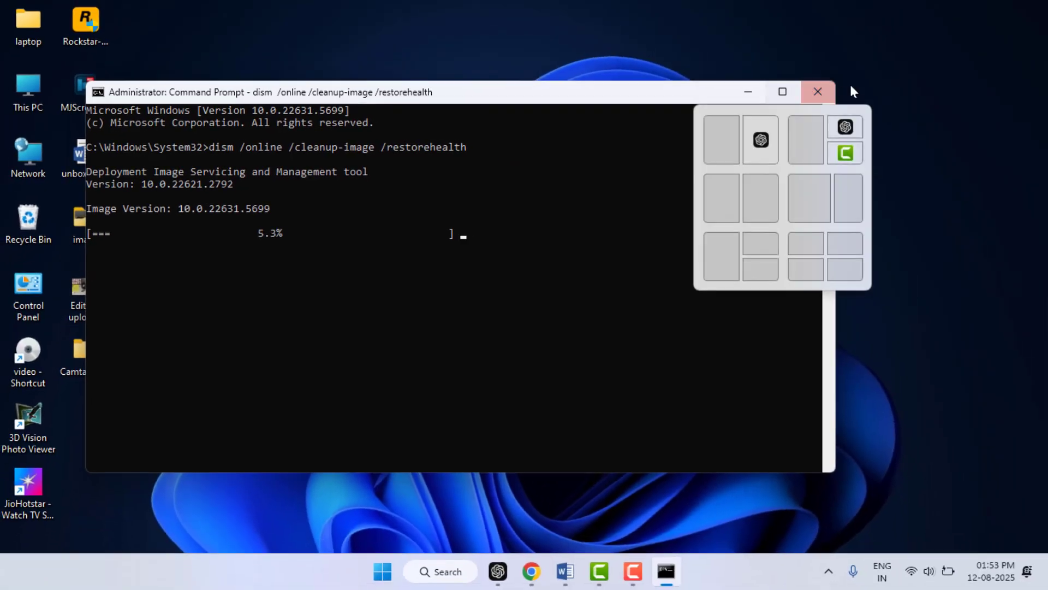
# Close Command Prompt and view Windows Update history in Settings, listing 20 installed quality updates
pyautogui.click(817, 91)
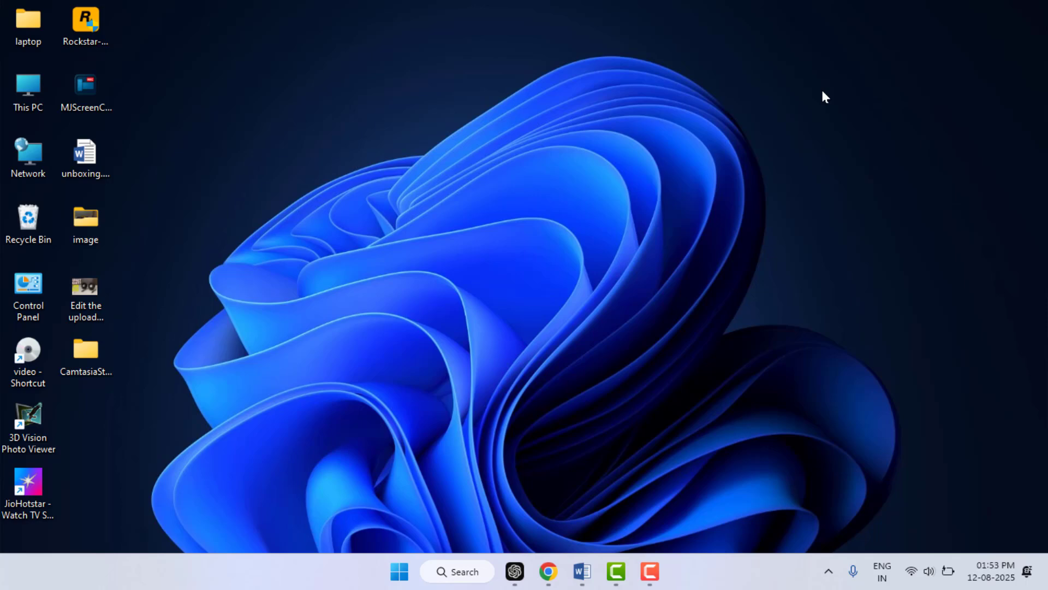
pyautogui.press('super+i')
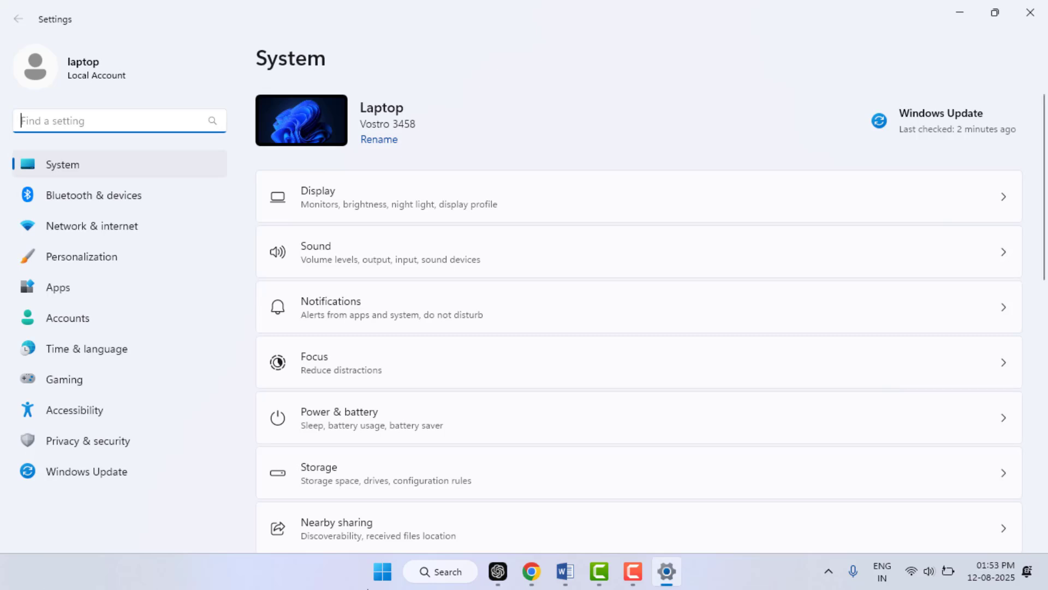
pyautogui.click(90, 476)
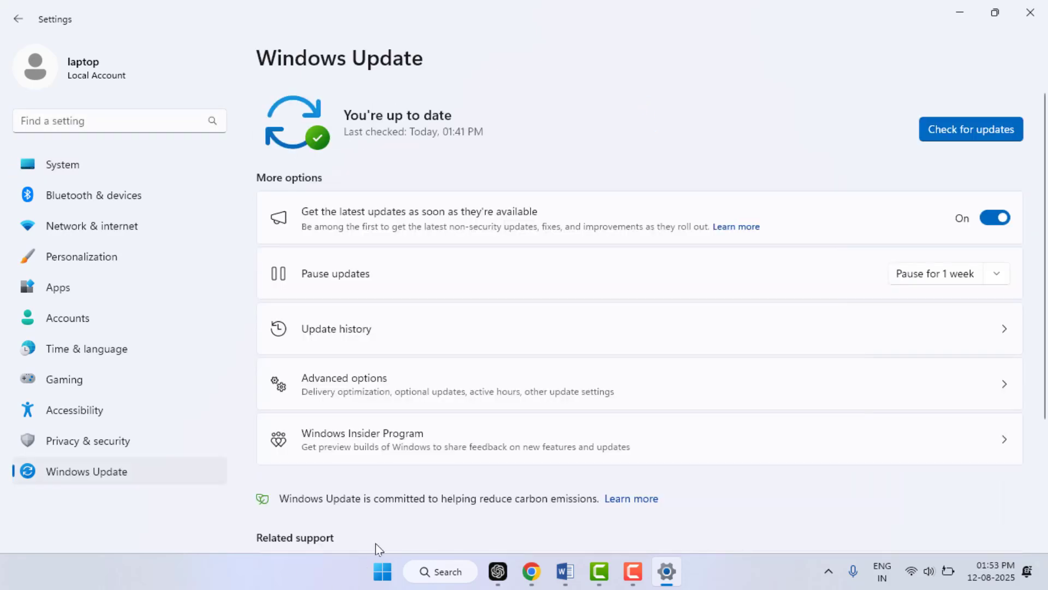
pyautogui.click(355, 332)
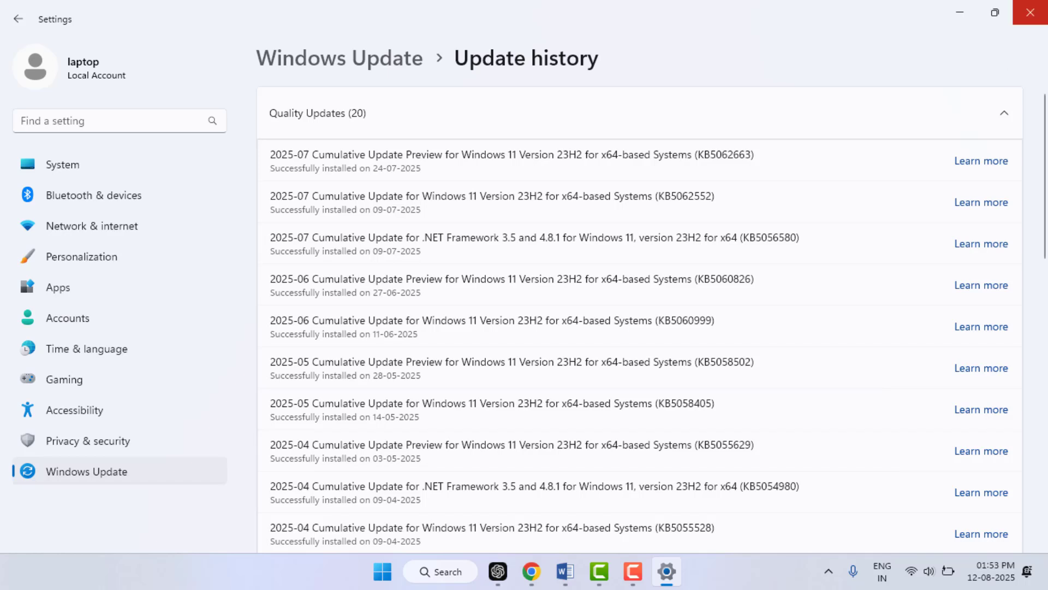
# Close Settings, open Device Manager from Win+X, and expand Monitors and Display adapters
pyautogui.click(1031, 12)
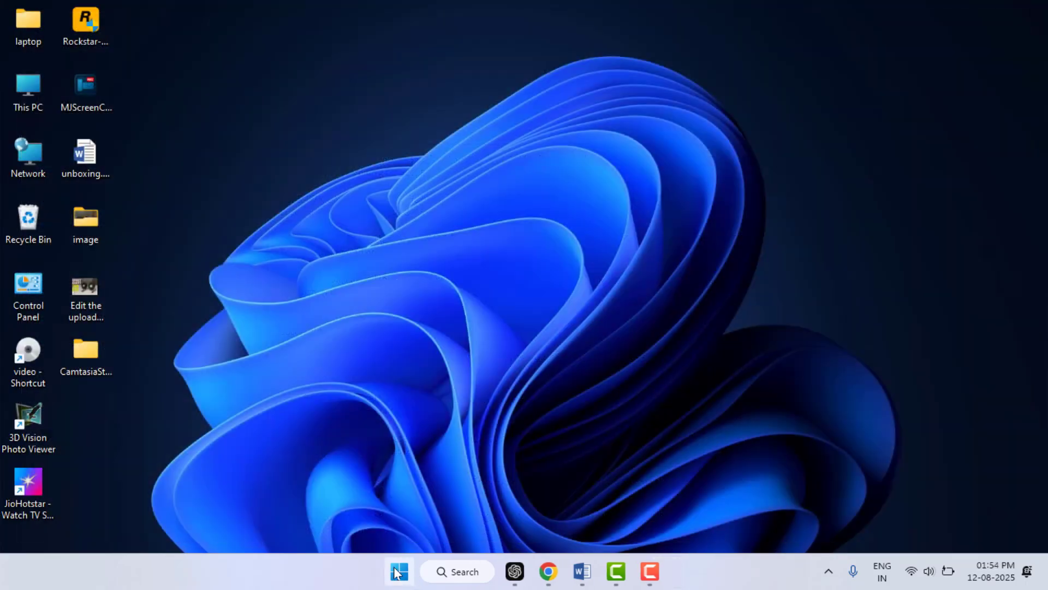
pyautogui.rightClick(399, 572)
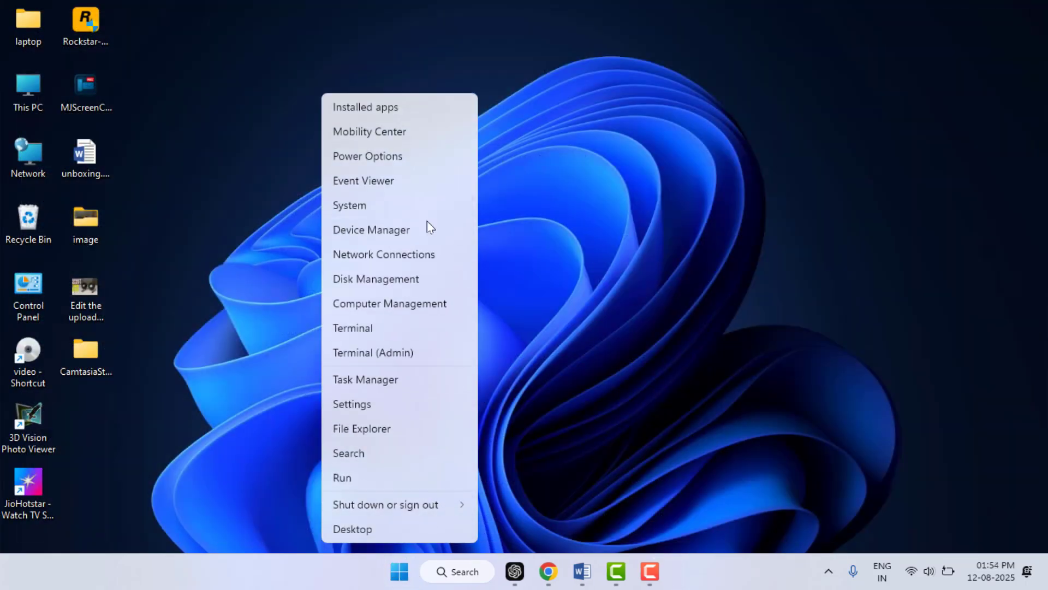
pyautogui.click(405, 230)
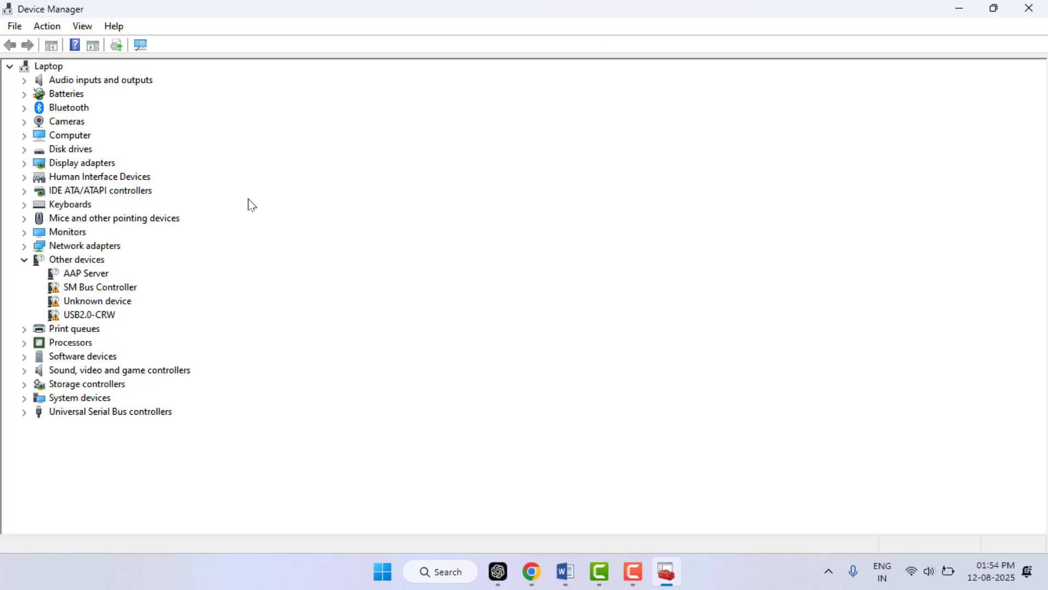
pyautogui.click(24, 232)
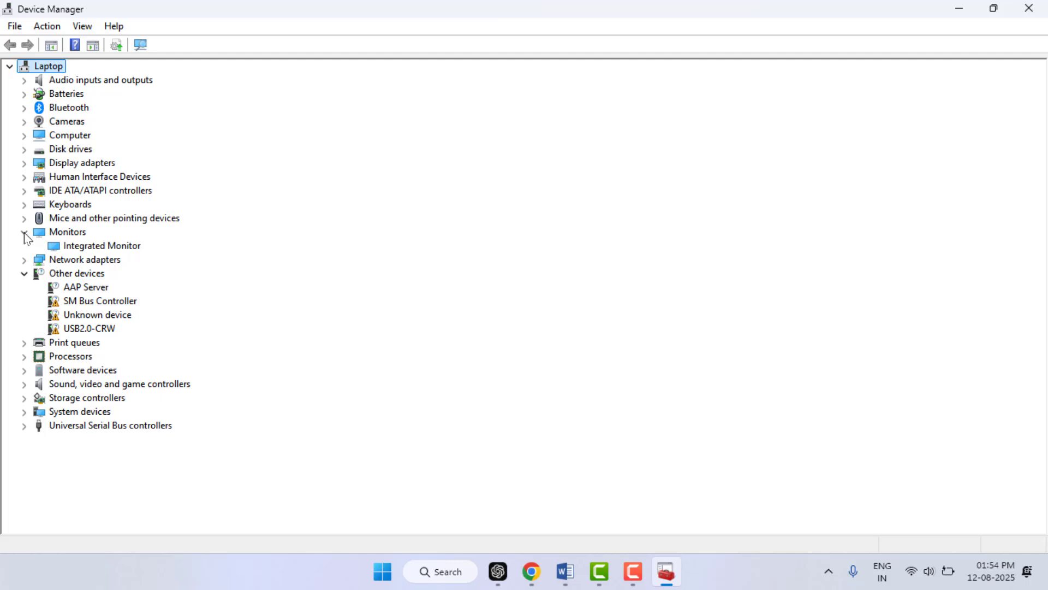
pyautogui.click(24, 163)
# Check the Intel(R) HD Graphics Family driver version 20.19.15.4835, then close Device Manager
pyautogui.rightClick(103, 183)
pyautogui.click(221, 270)
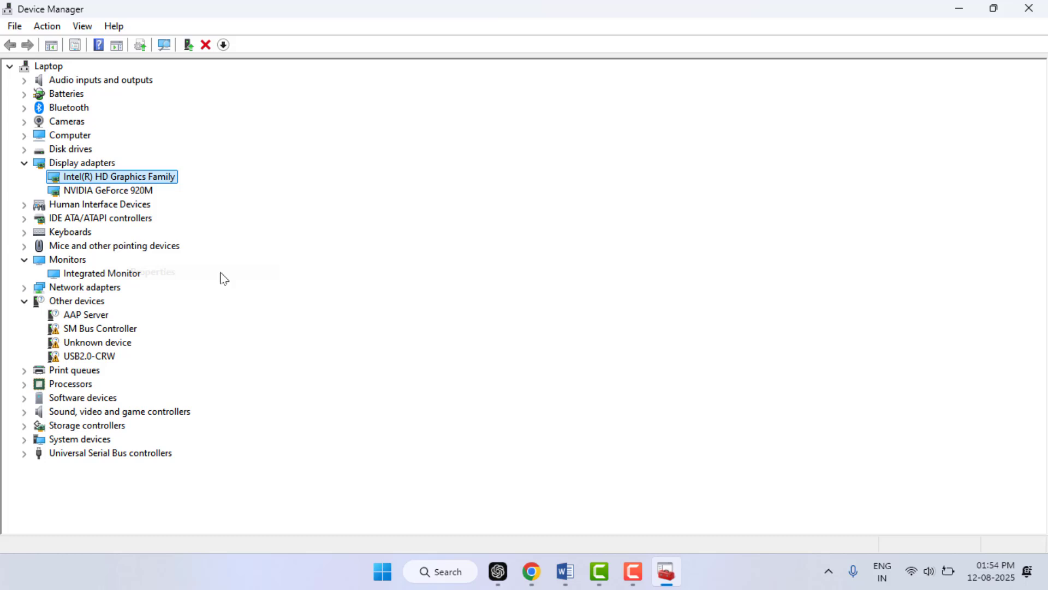
pyautogui.click(430, 137)
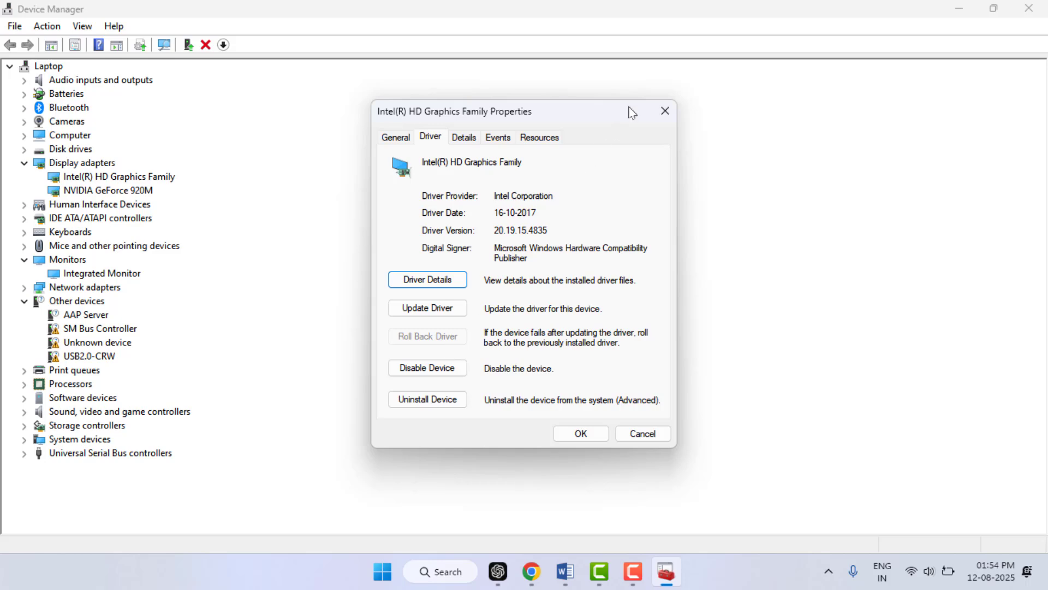
pyautogui.click(670, 108)
pyautogui.rightClick(109, 189)
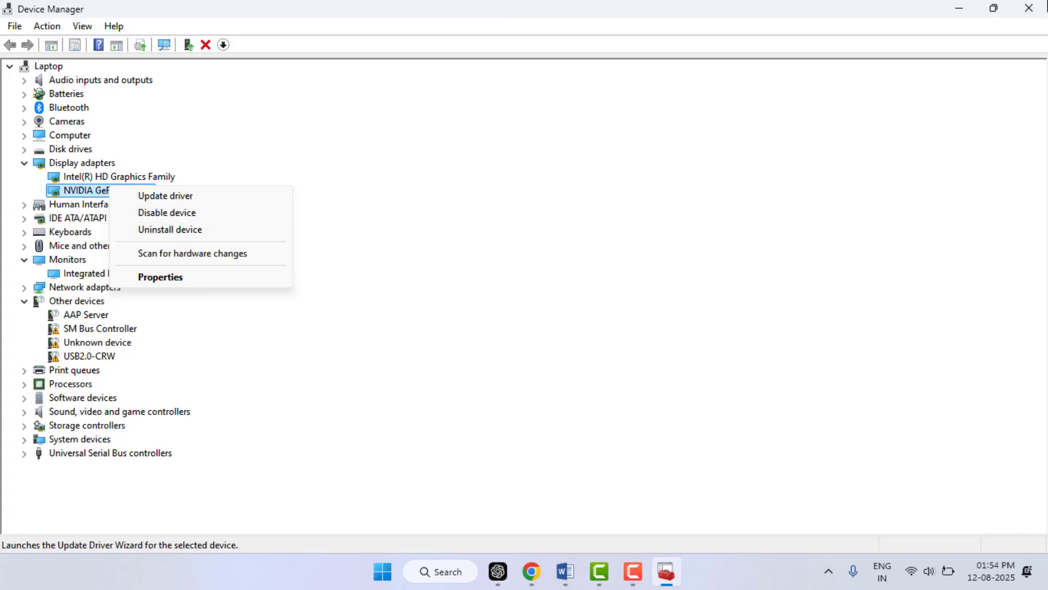
pyautogui.click(1037, 16)
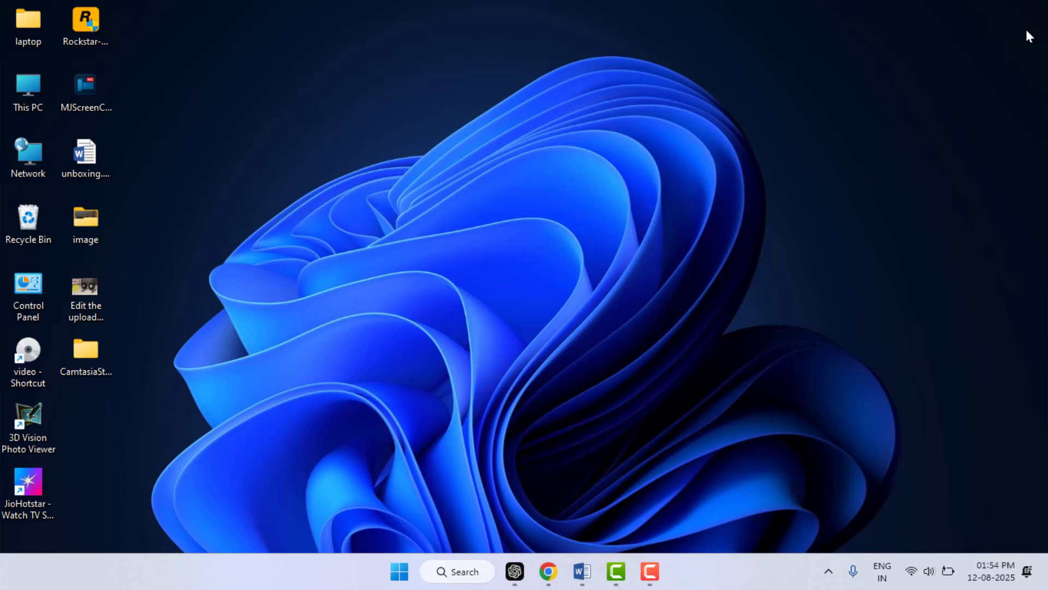
pyautogui.press('super')
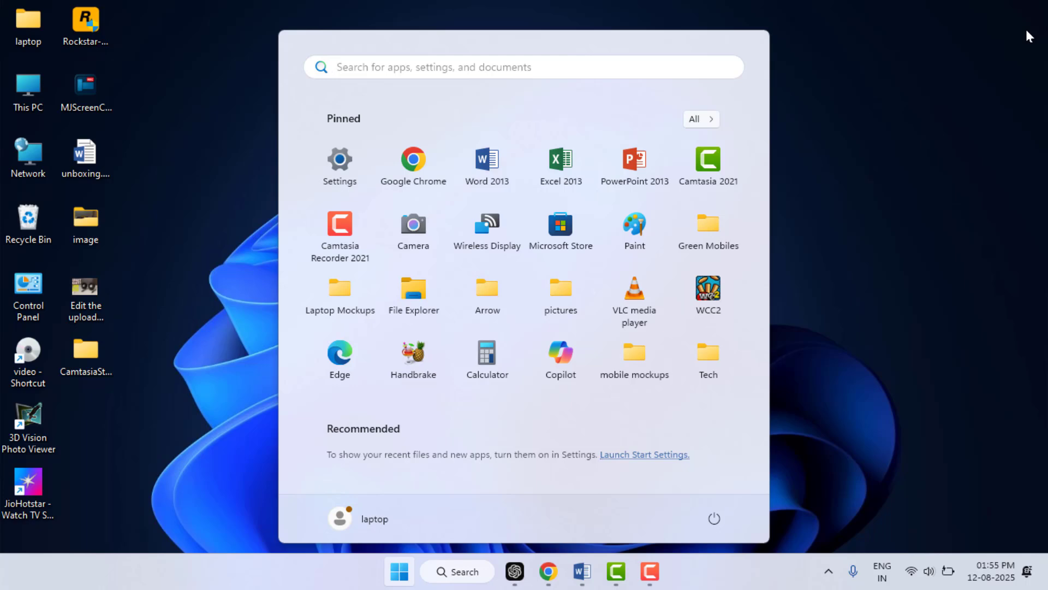
pyautogui.write('system re')
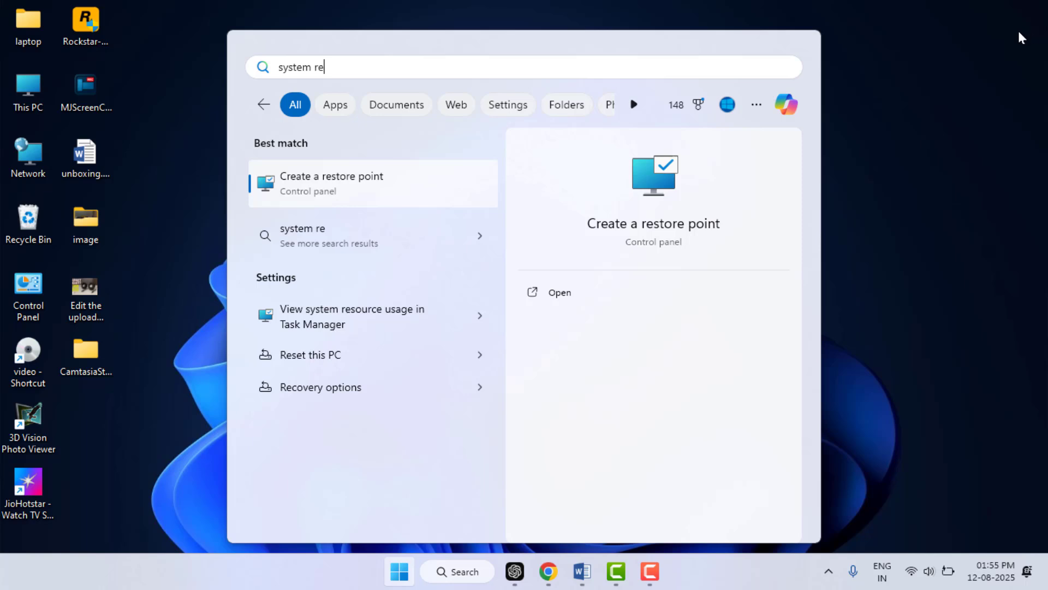
pyautogui.press('Escape')
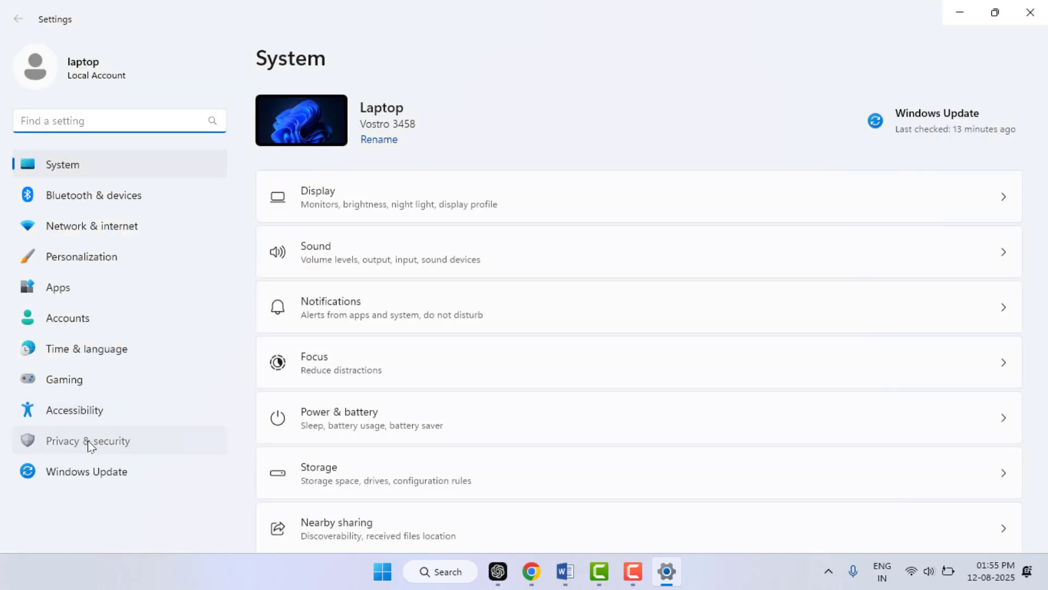
# Go to Privacy & security › Windows Security, review scan options (0 threats), then close Windows Security
pyautogui.click(89, 442)
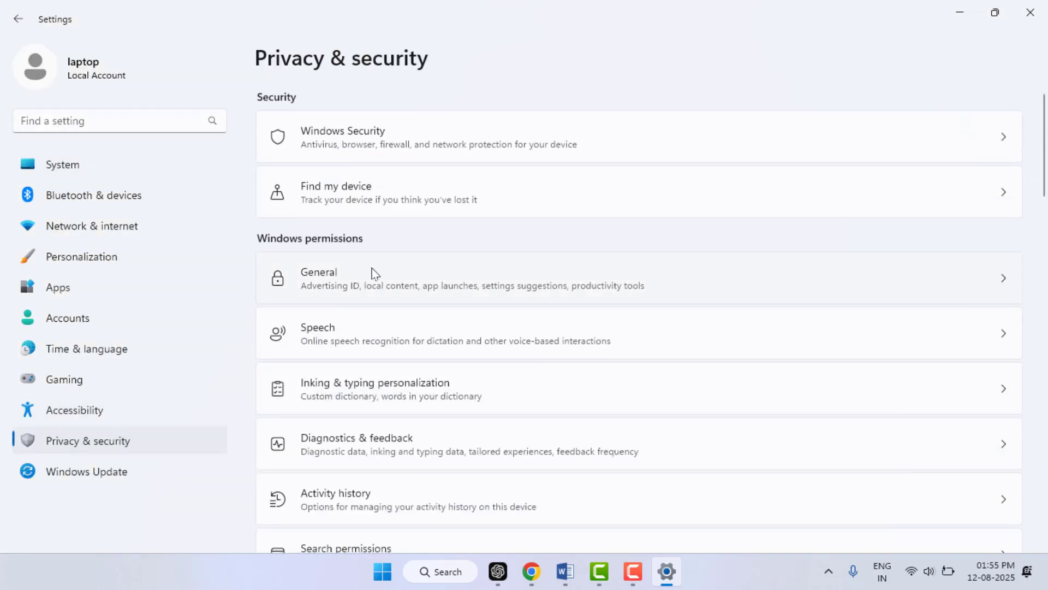
pyautogui.click(408, 137)
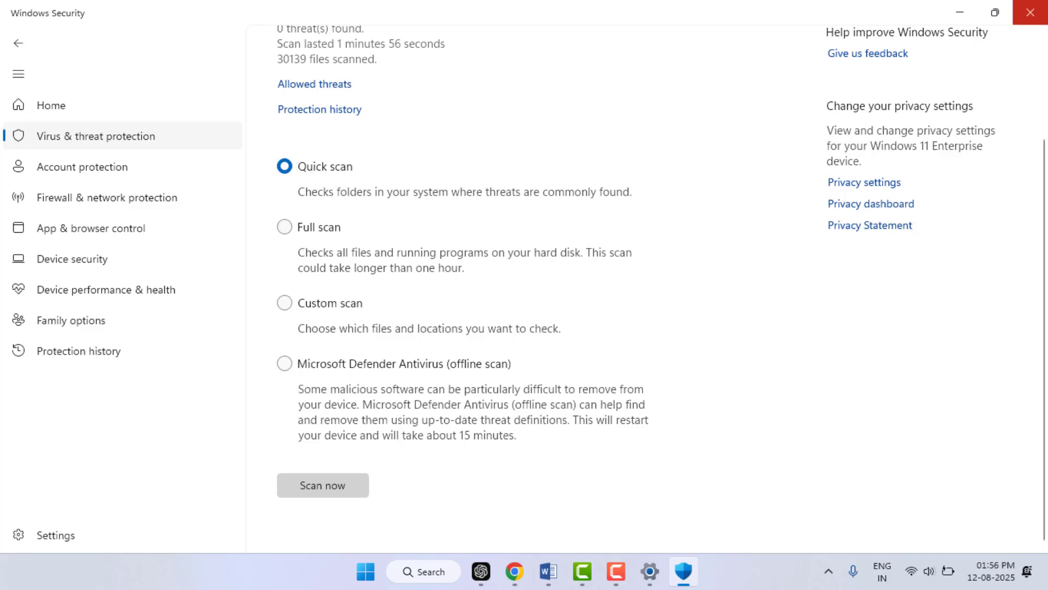
pyautogui.click(1030, 12)
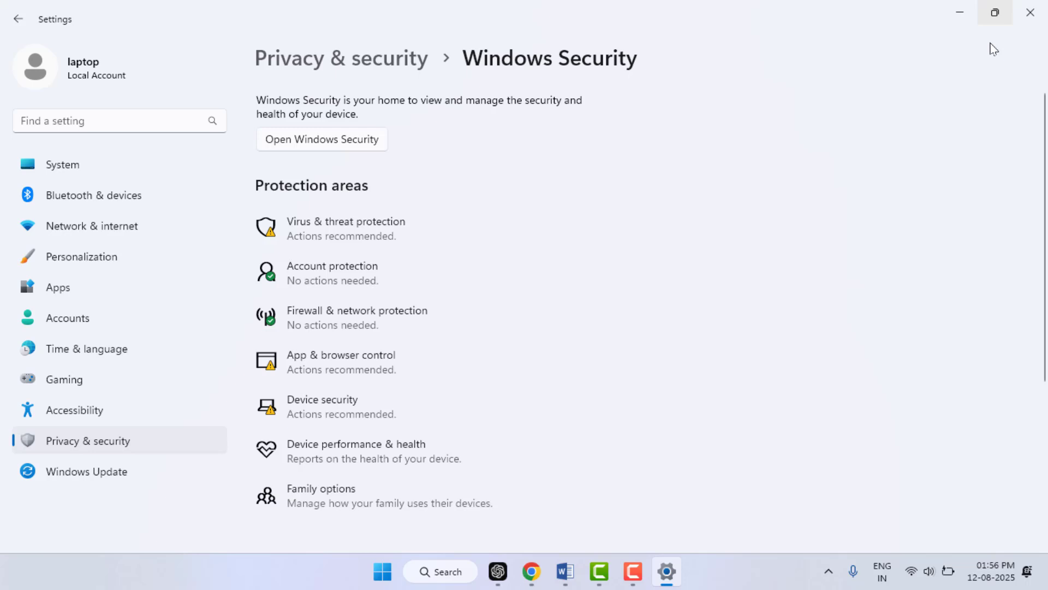
pyautogui.click(1032, 12)
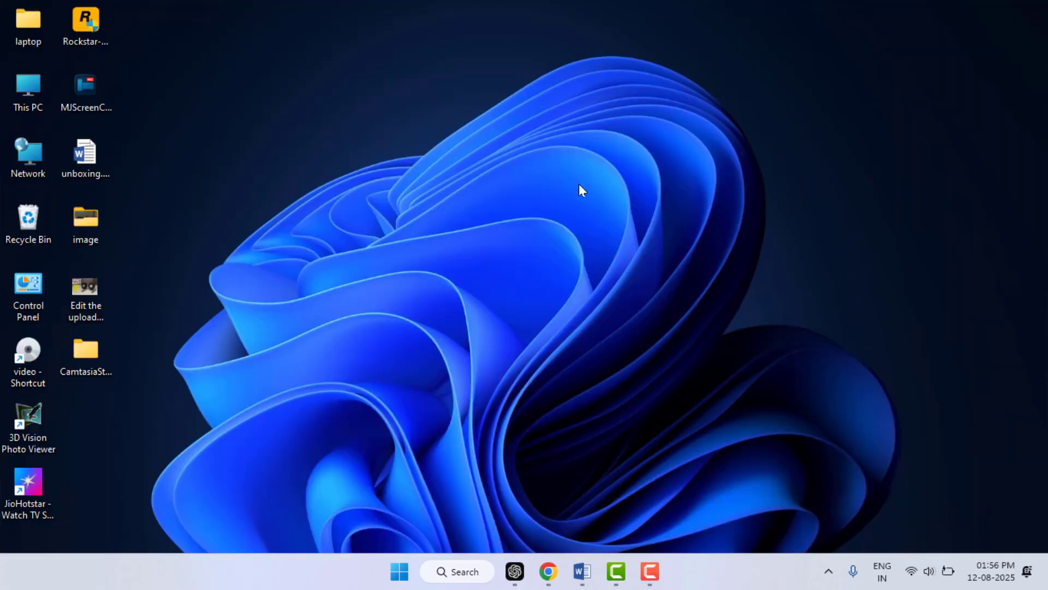